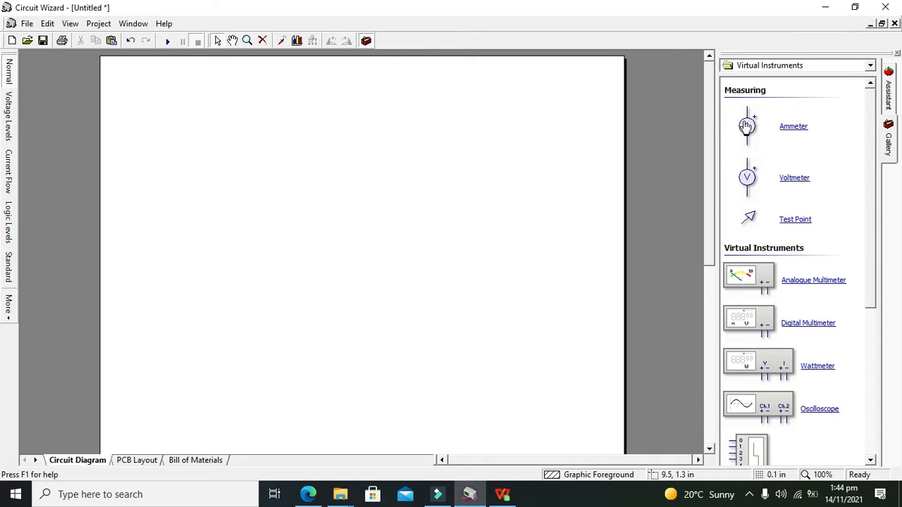
Place an ammeter from the Virtual Instruments gallery in the middle of the blank circuit diagram
drag(747, 125, 747, 122)
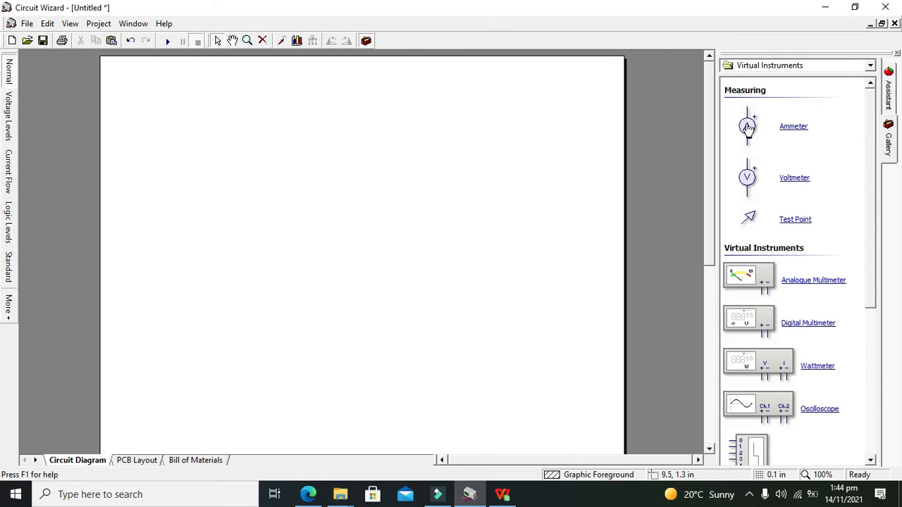
click(768, 65)
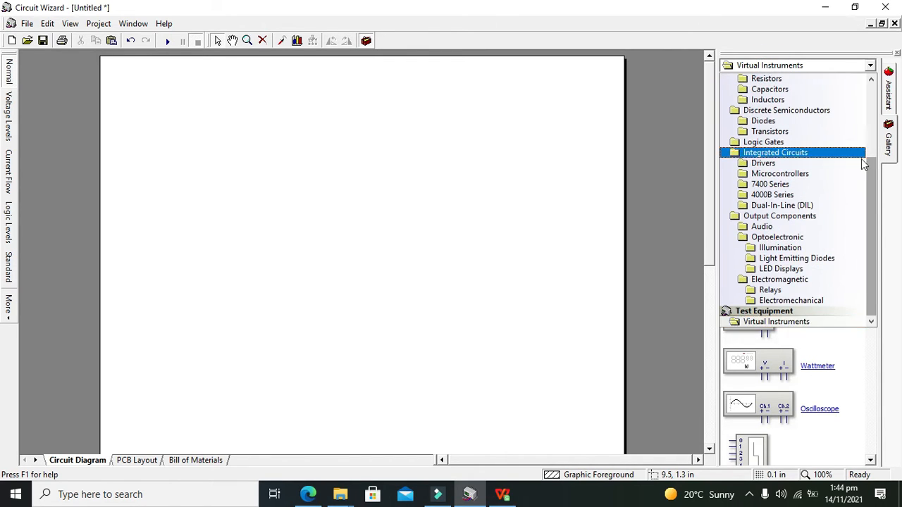
drag(873, 171, 872, 241)
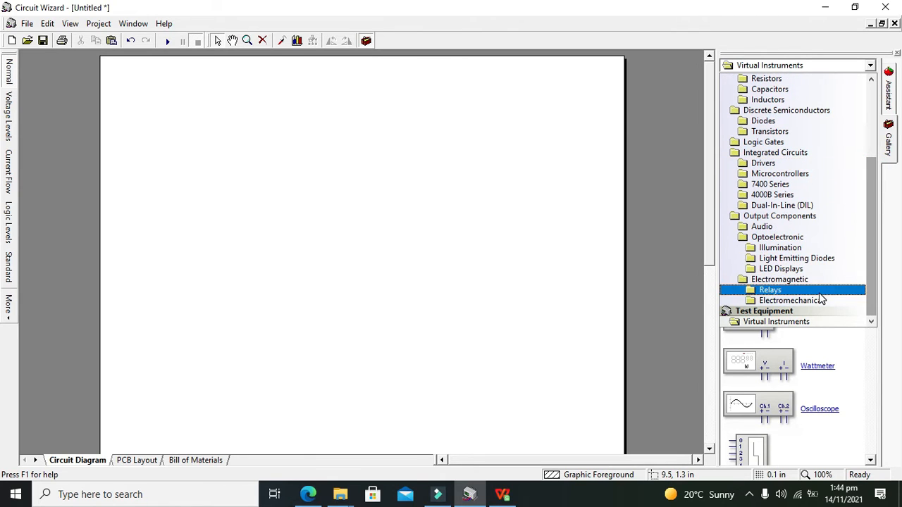
click(801, 324)
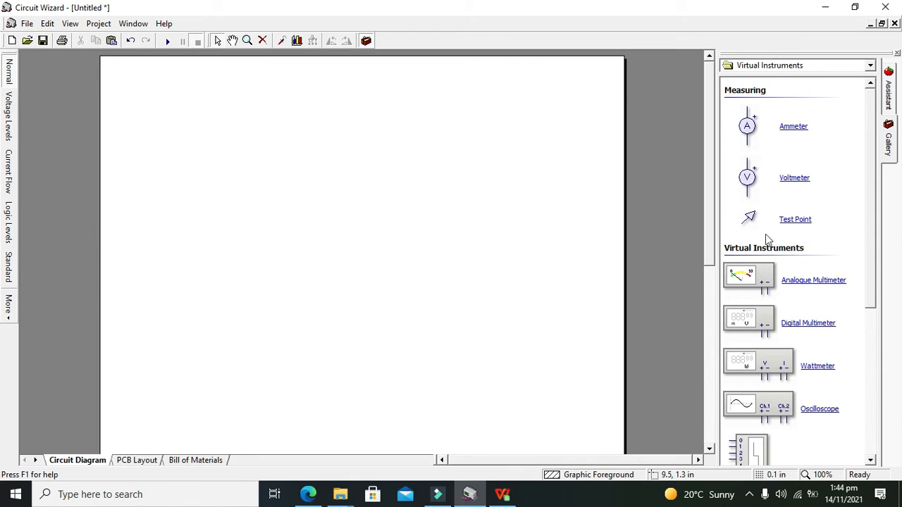
drag(761, 323, 760, 191)
drag(753, 141, 331, 244)
Rotate the ammeter to lie horizontally with its positive pin on the left, and move it up towards the page's upper edge
click(331, 41)
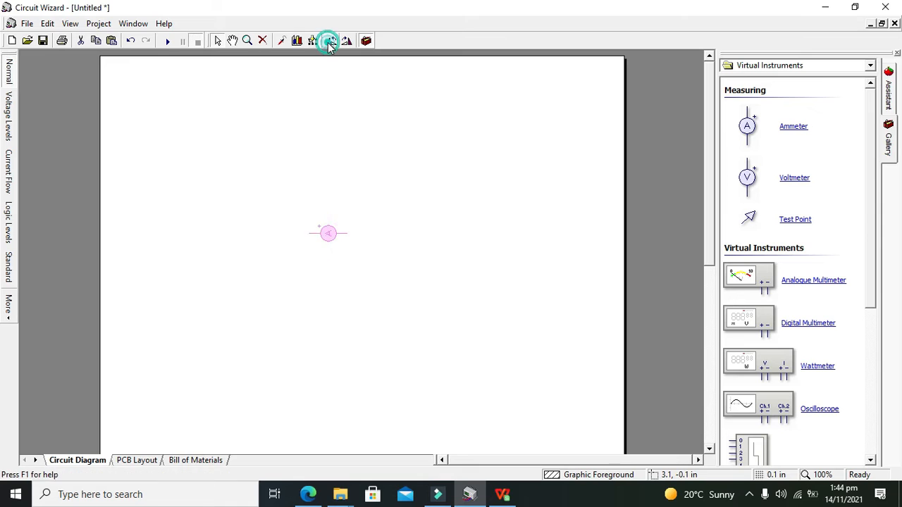
click(372, 198)
drag(332, 235, 324, 153)
click(385, 199)
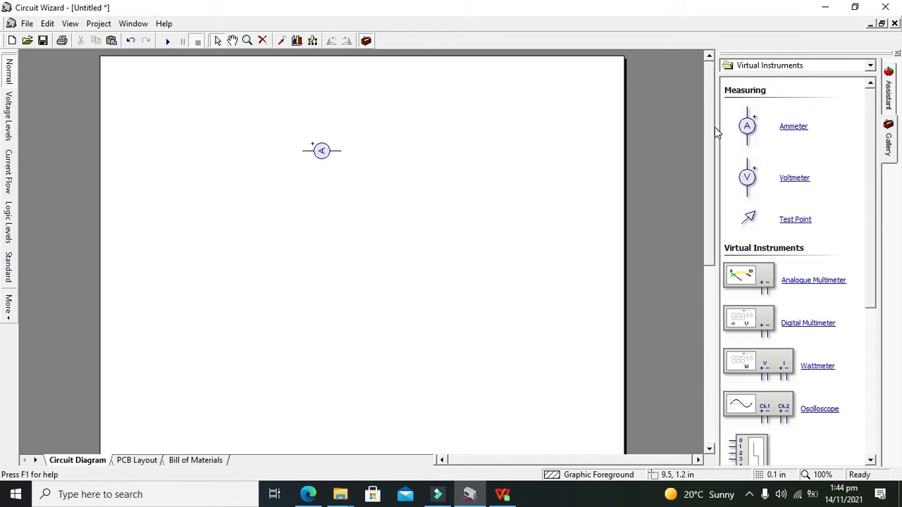
Place three 1K resistors from the Resistors gallery side by side below the ammeter
click(765, 66)
click(880, 111)
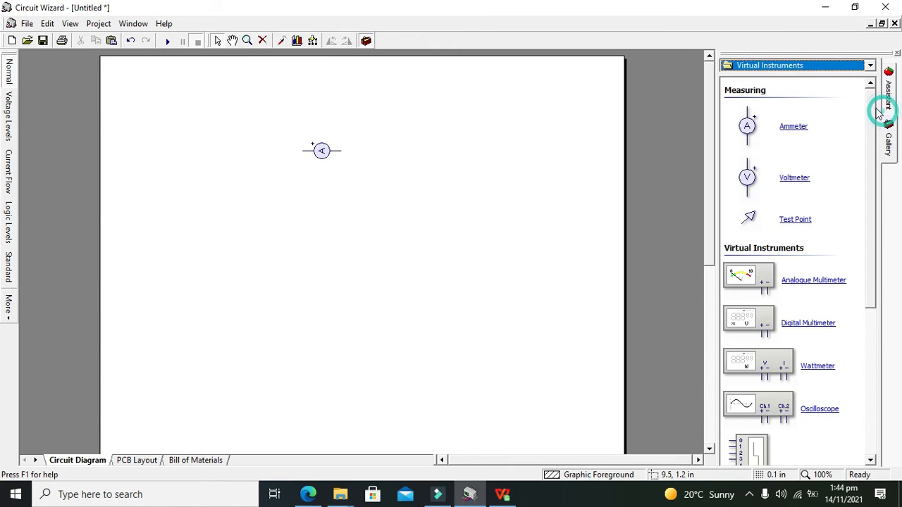
click(849, 69)
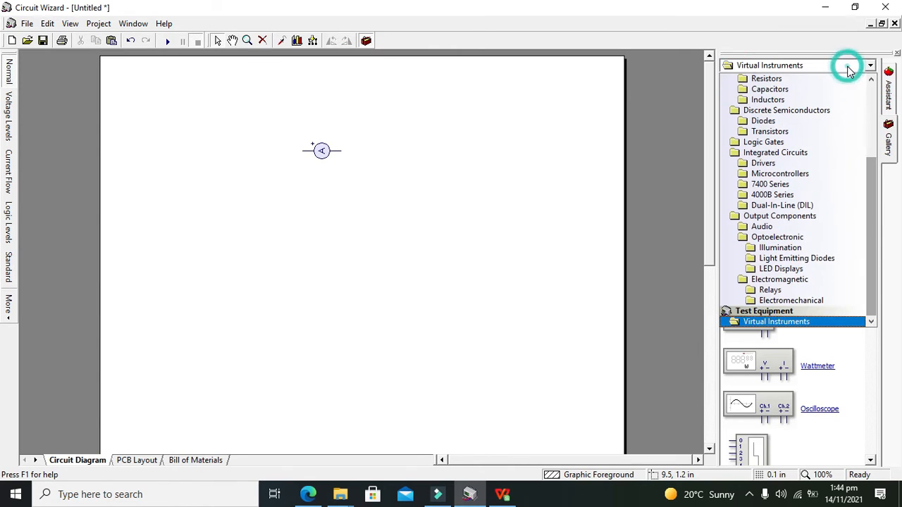
click(811, 80)
drag(752, 127, 277, 297)
click(369, 284)
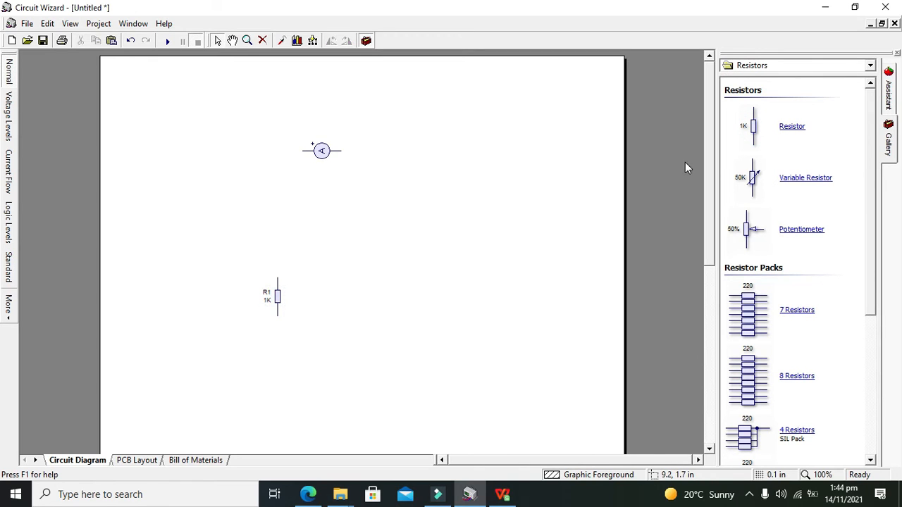
drag(752, 126, 324, 301)
click(478, 299)
drag(749, 128, 411, 296)
click(479, 288)
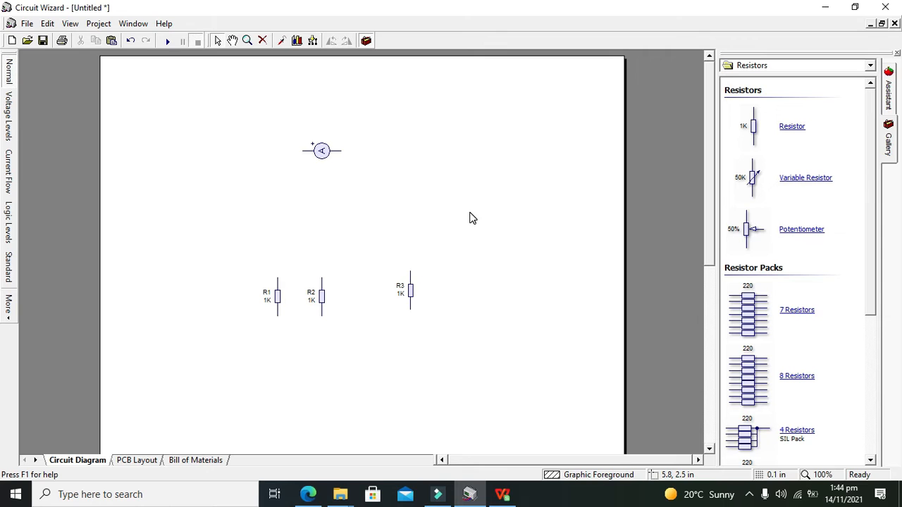
Place a 9V battery from the Power Supplies gallery to the left of the resistors
click(839, 70)
click(870, 95)
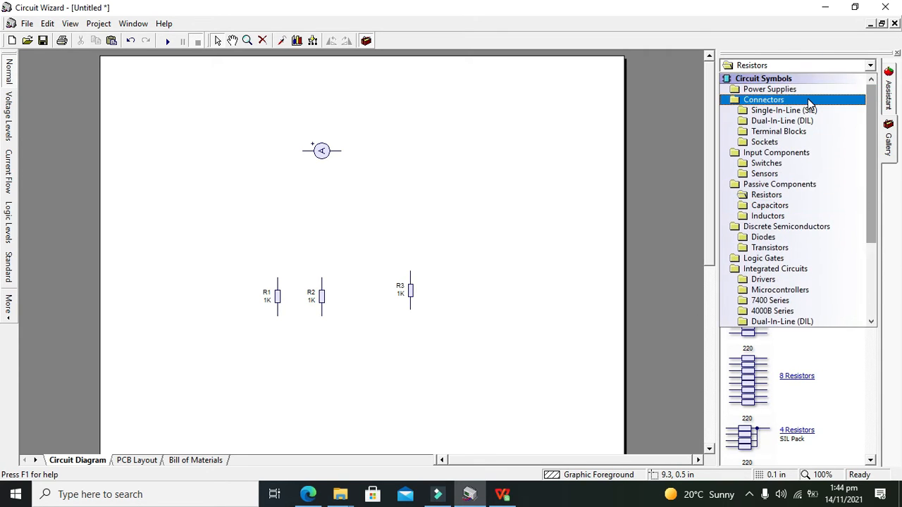
click(799, 92)
drag(754, 130, 184, 280)
Move R1 up, rotate it to horizontal and wire its left end to the battery's positive terminal
drag(277, 299, 298, 171)
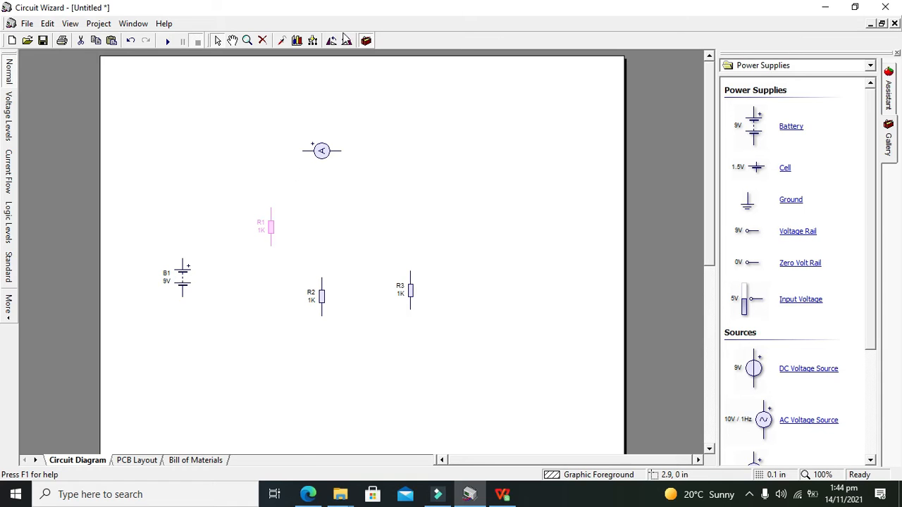
click(334, 41)
click(233, 219)
drag(251, 226, 182, 258)
Reposition R2 and wire it between R1's right end and the battery's negative terminal
drag(322, 290, 289, 226)
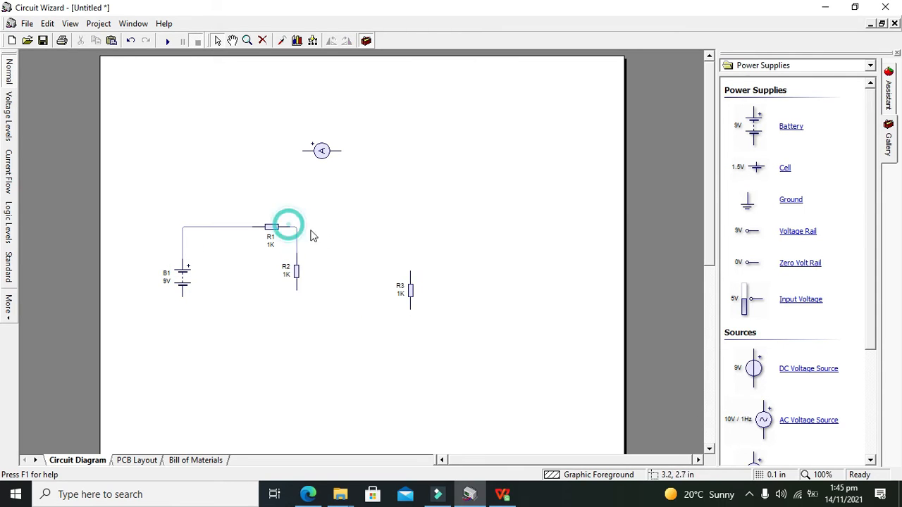
drag(296, 290, 181, 301)
Move R3 closer to the loop, rotate it to horizontal and wire its left end to the R1–R2 junction
drag(411, 289, 382, 256)
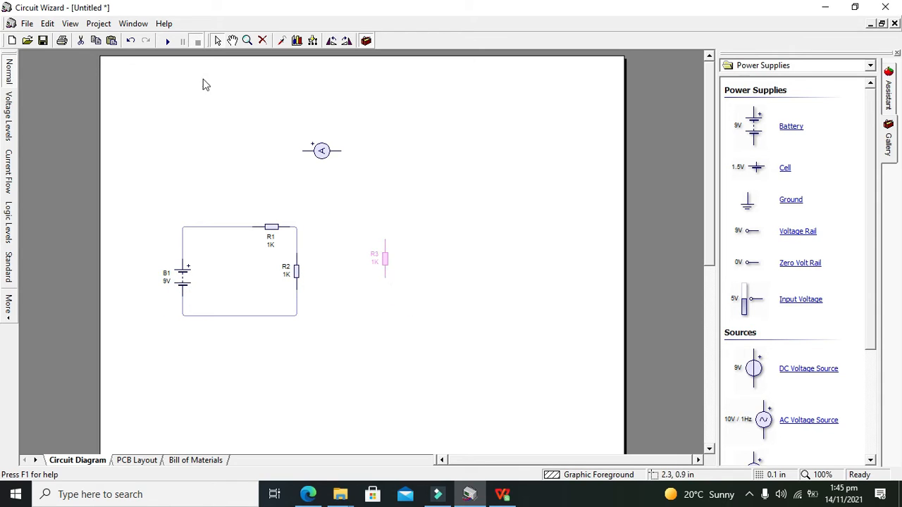
click(331, 40)
mouse_move(386, 260)
mouse_down()
mouse_move(360, 228)
mouse_move(296, 229)
mouse_up()
click(356, 188)
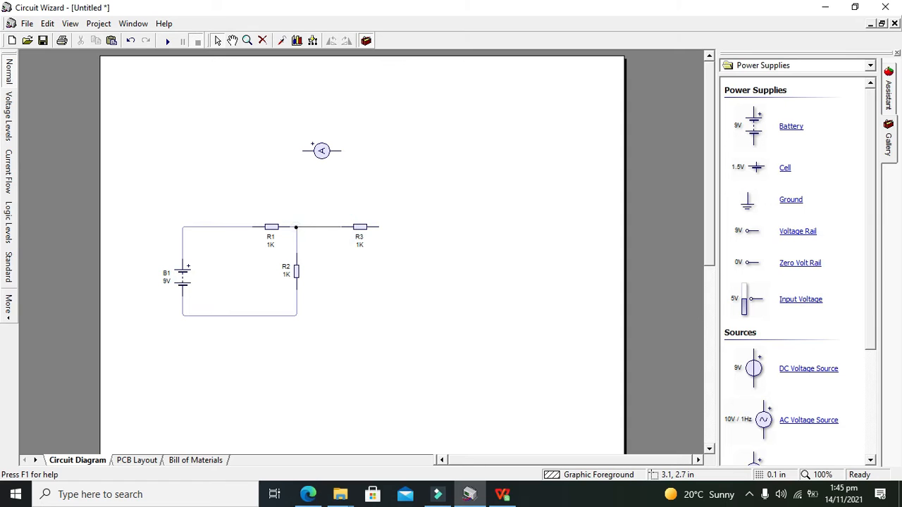
Spread out the circuit by moving R3 and R2 to the right and R1 to the left
drag(364, 227, 395, 227)
click(382, 197)
drag(298, 274, 345, 274)
click(358, 269)
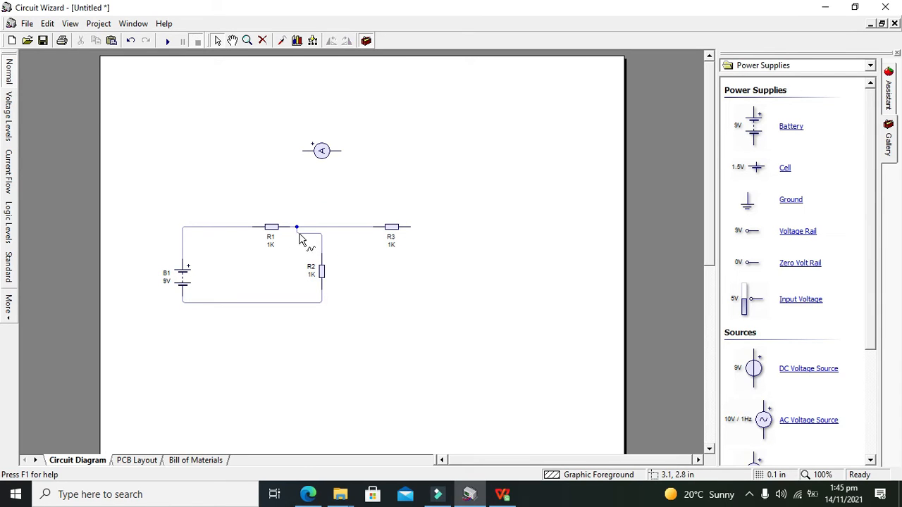
drag(296, 227, 236, 228)
click(370, 260)
drag(392, 228, 396, 229)
click(394, 251)
Wire R3's right end to the lower node below R2, and shift R3 and its outer wire further right
click(416, 227)
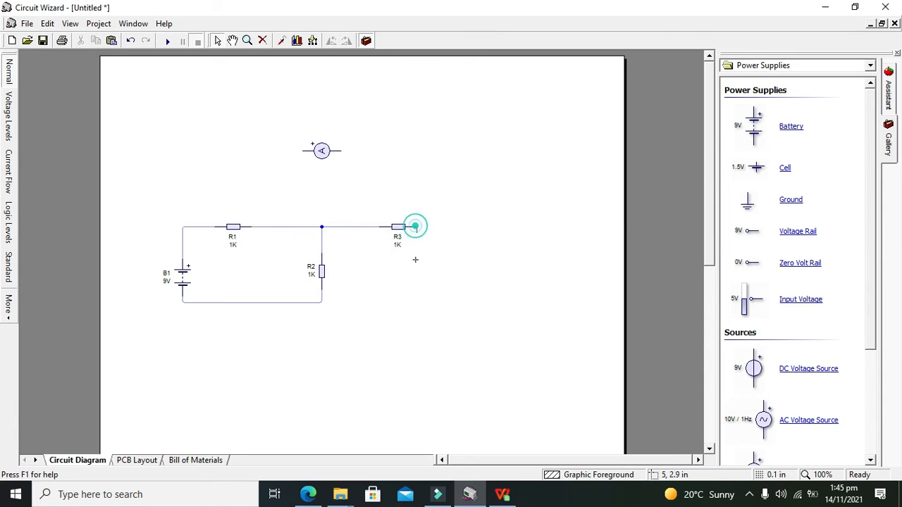
click(322, 303)
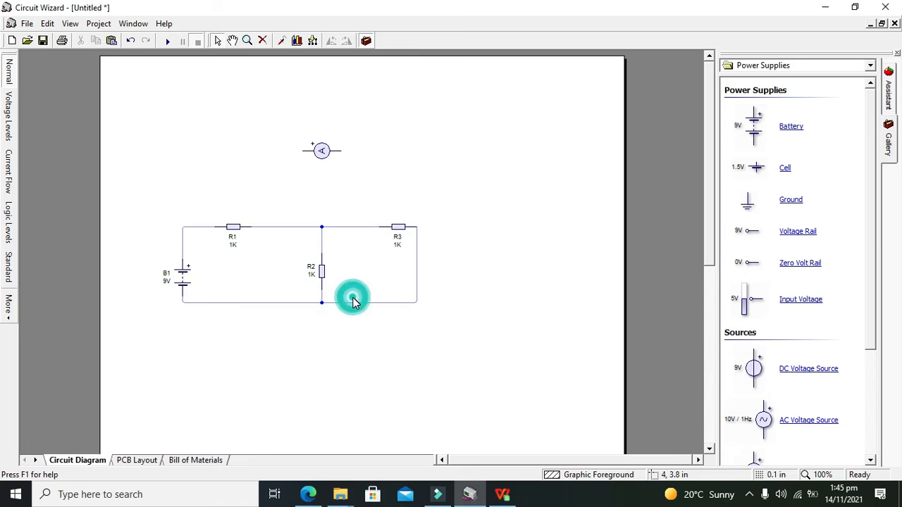
drag(417, 278, 493, 270)
click(548, 283)
drag(400, 231, 432, 233)
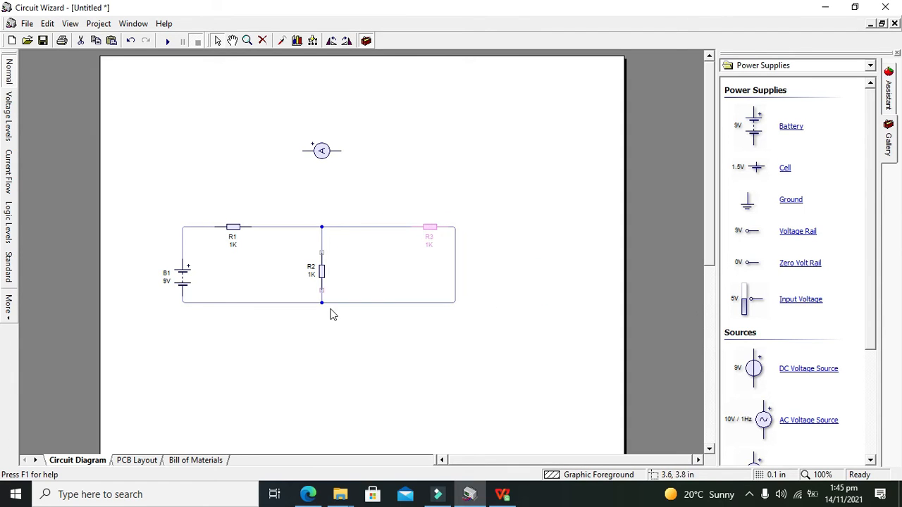
click(214, 282)
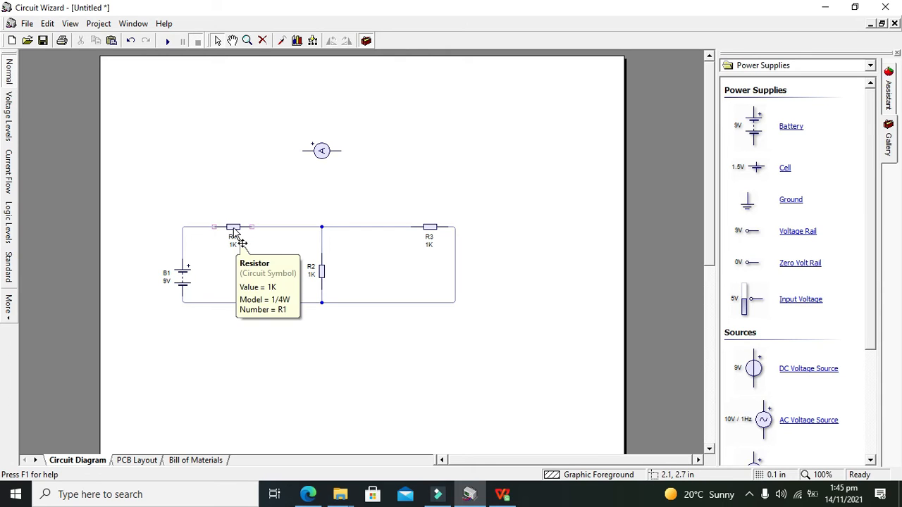
Replace the wire between the R1–R2 junction and R3 with the ammeter connected in series
click(348, 227)
key(Delete)
mouse_move(322, 153)
mouse_down()
mouse_move(346, 207)
mouse_move(379, 229)
mouse_move(406, 226)
mouse_move(322, 227)
mouse_up()
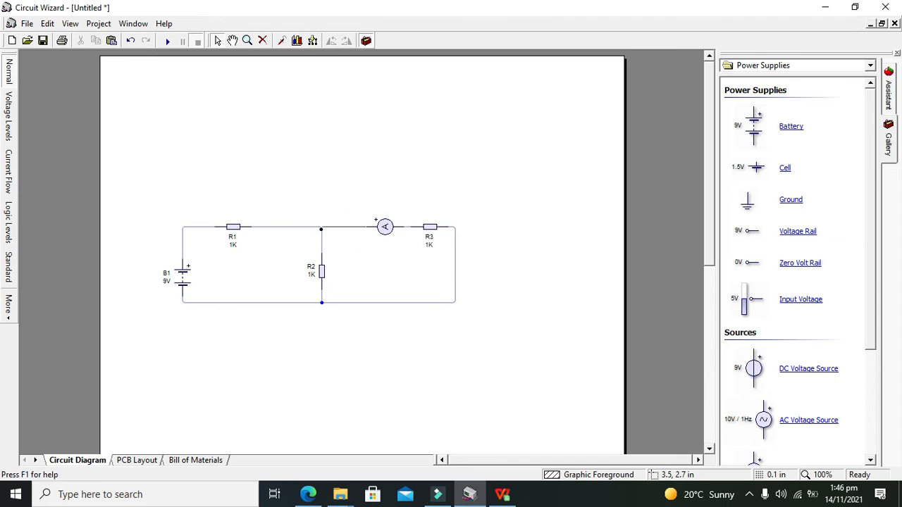
Lower the circuit's bottom wires and move R2 down to make room above it
drag(311, 303, 318, 360)
drag(352, 303, 350, 360)
click(322, 270)
double_click(322, 269)
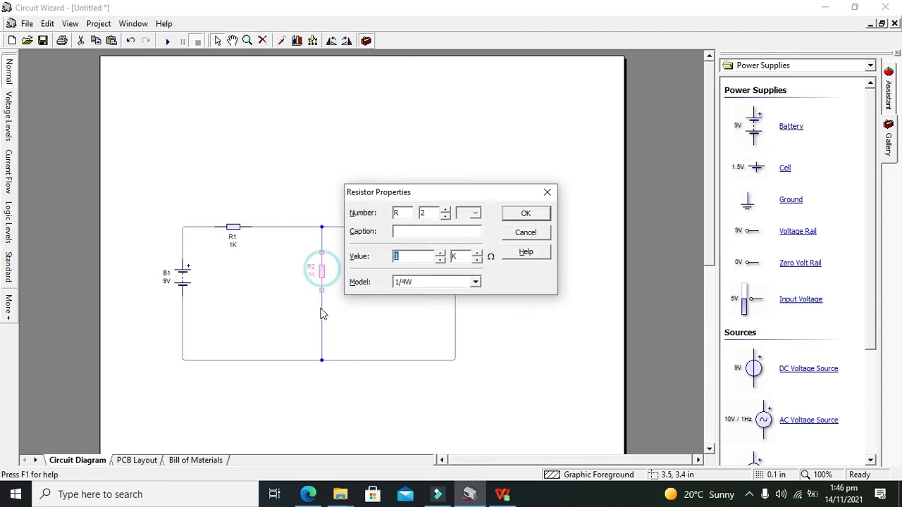
click(516, 215)
drag(323, 268, 323, 301)
click(362, 302)
Delete the wire connecting R2's upper end to the top wire
click(323, 258)
click(322, 255)
key(Delete)
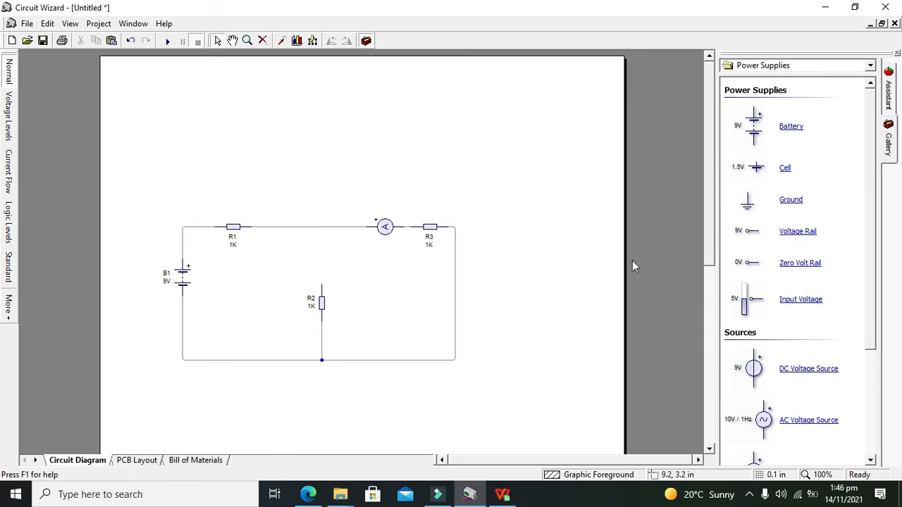
Copy the ammeter into the gap above R2 and rotate it upright with its positive pin at the top
click(387, 227)
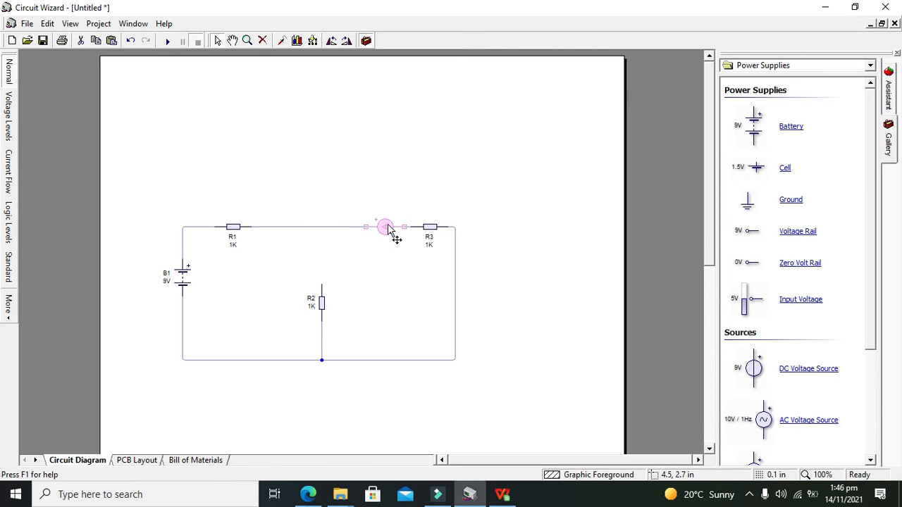
drag(388, 229, 323, 263)
click(331, 40)
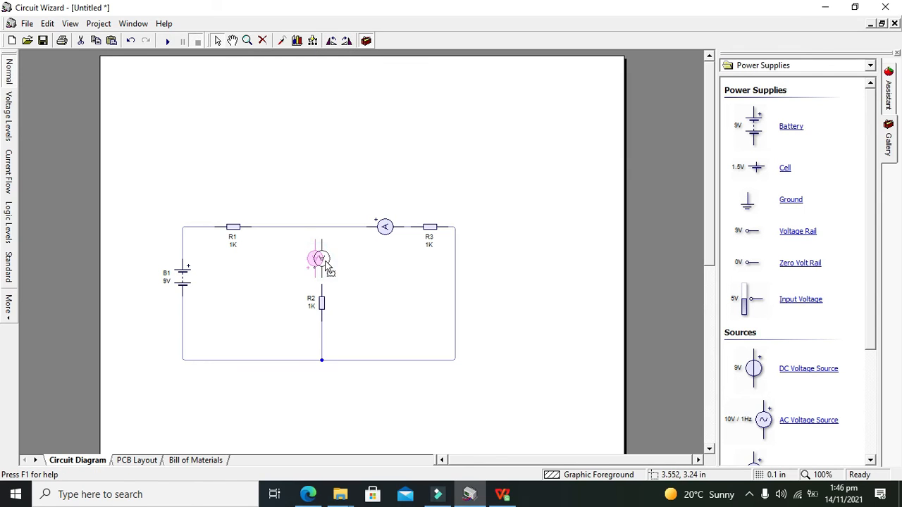
click(346, 40)
click(346, 40)
click(384, 224)
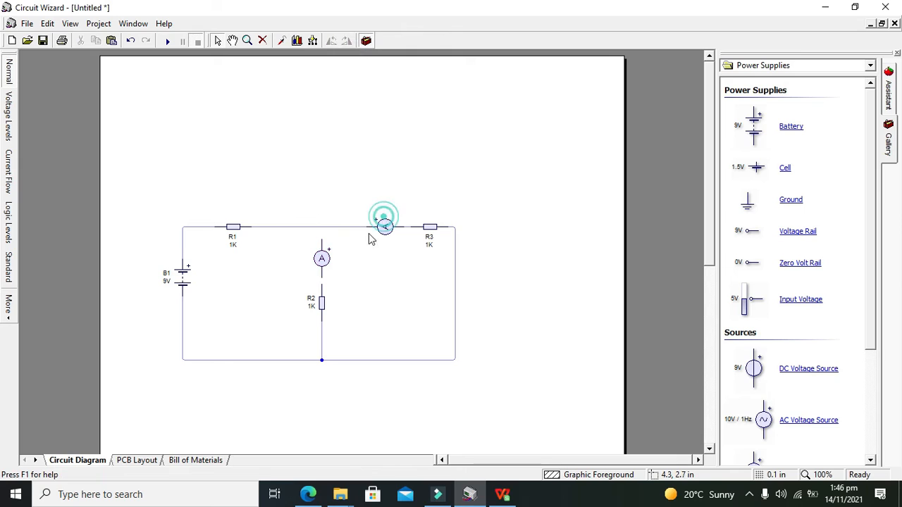
Wire the upright ammeter between R2's upper end and the top wire
click(322, 273)
drag(322, 277, 322, 283)
drag(321, 239, 322, 228)
Replace the wire to the right of R1 with a pasted ammeter, wired in series between R1 and the upper junction
click(286, 227)
key(Delete)
key(ctrl+v)
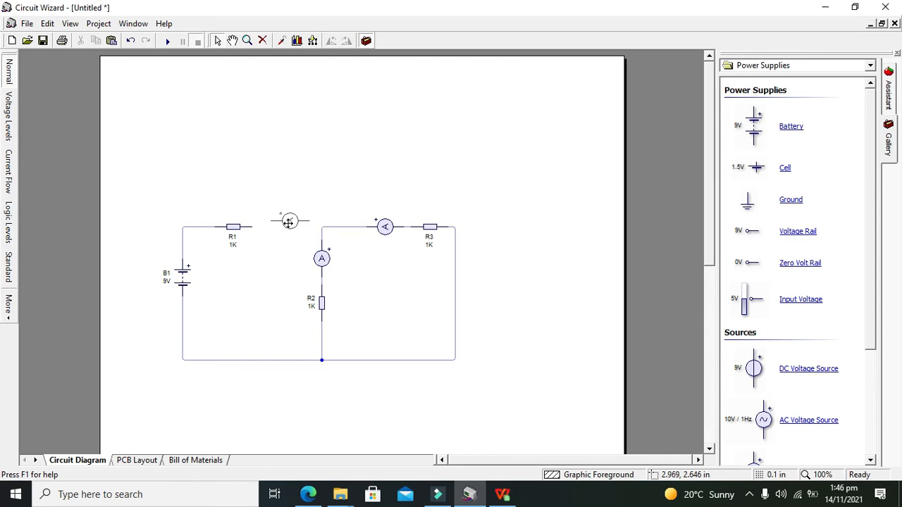
click(286, 225)
drag(303, 227, 265, 227)
click(246, 228)
click(249, 227)
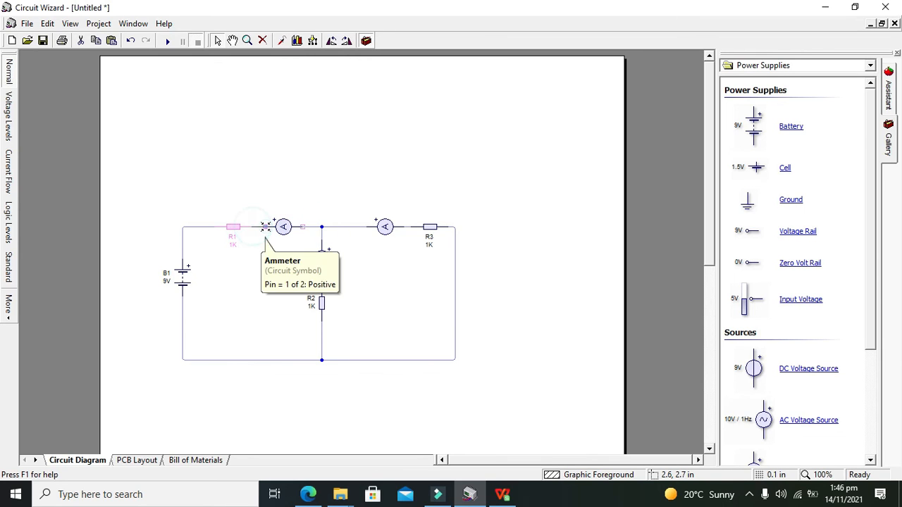
Run the circuit simulation to read the current on all three ammeters
click(168, 42)
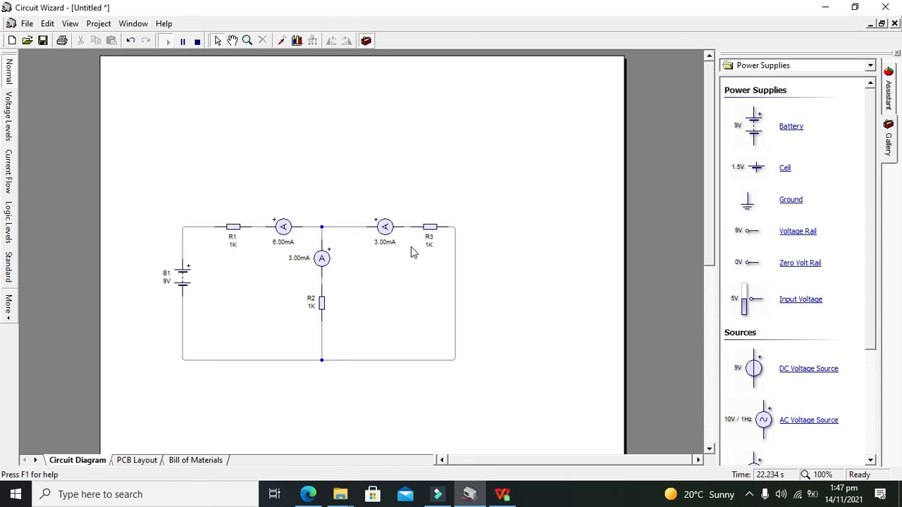
click(270, 236)
click(749, 494)
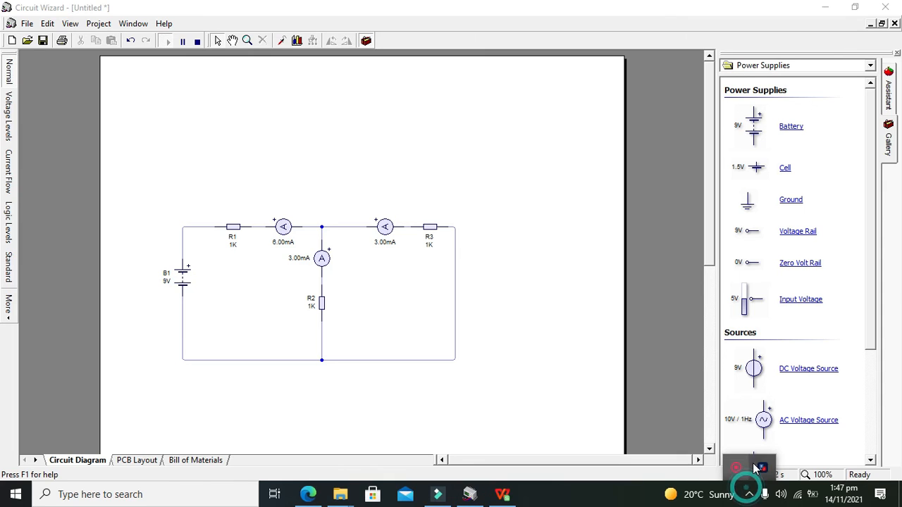
click(740, 471)
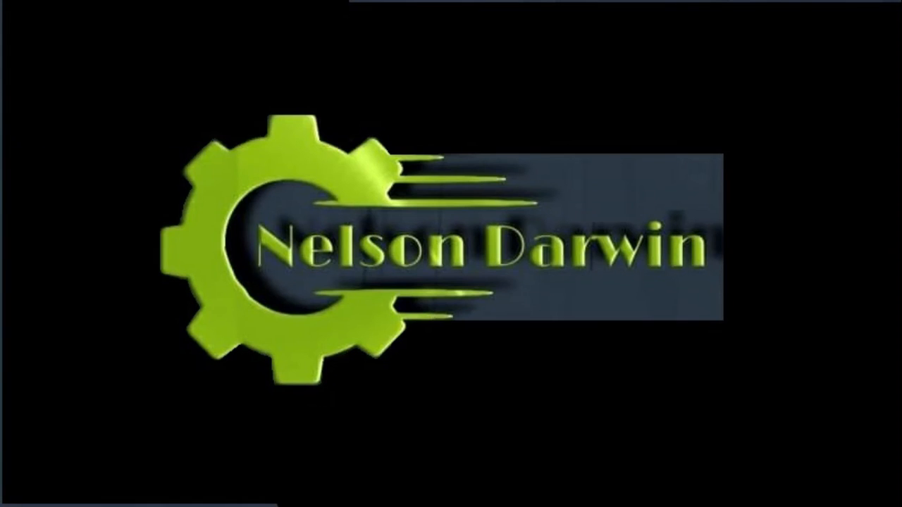